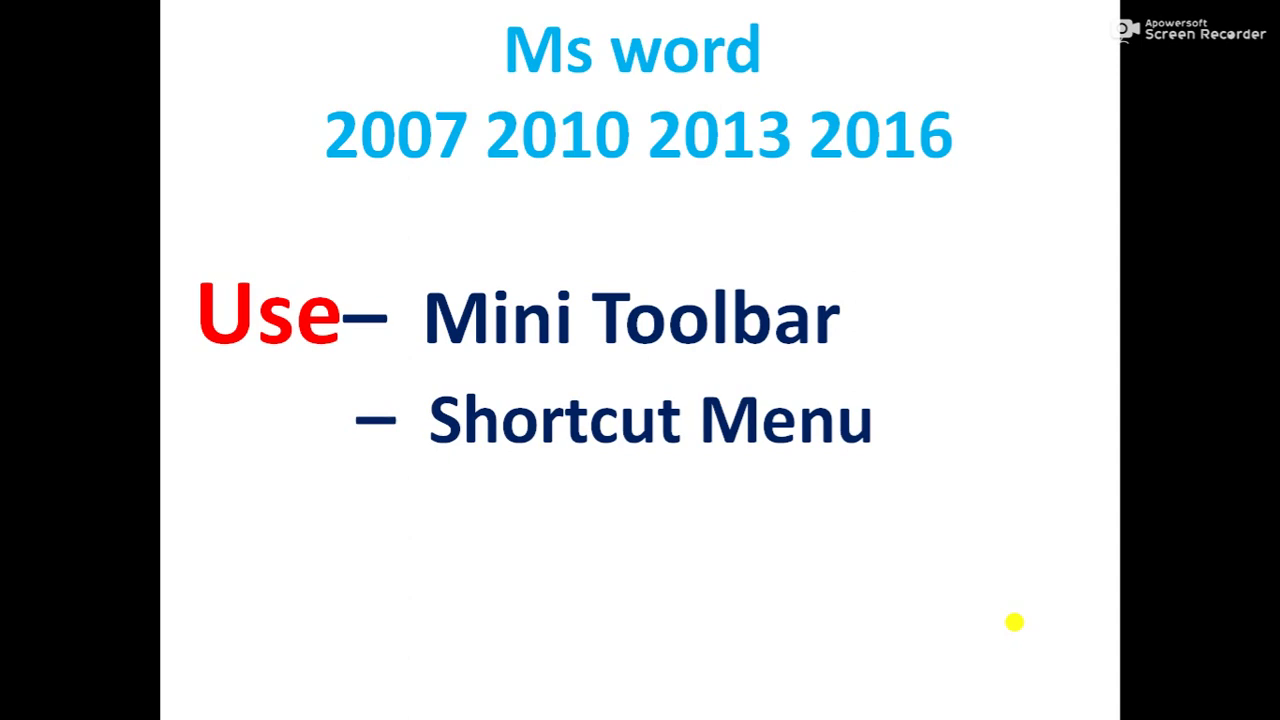
End the PowerPoint slideshow and switch to the Word shark document 'ms word - Copy'.
{"action": "key", "text": "Escape"}
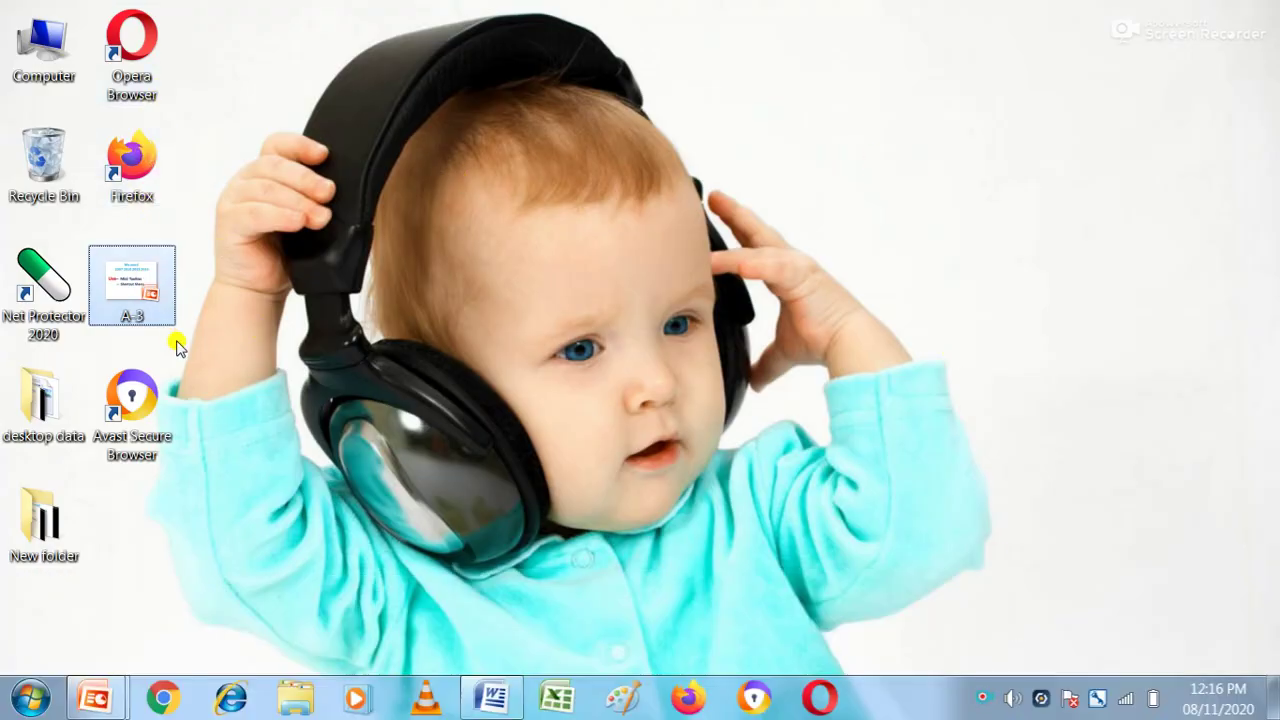
{"action": "left_click", "coordinate": [502, 705]}
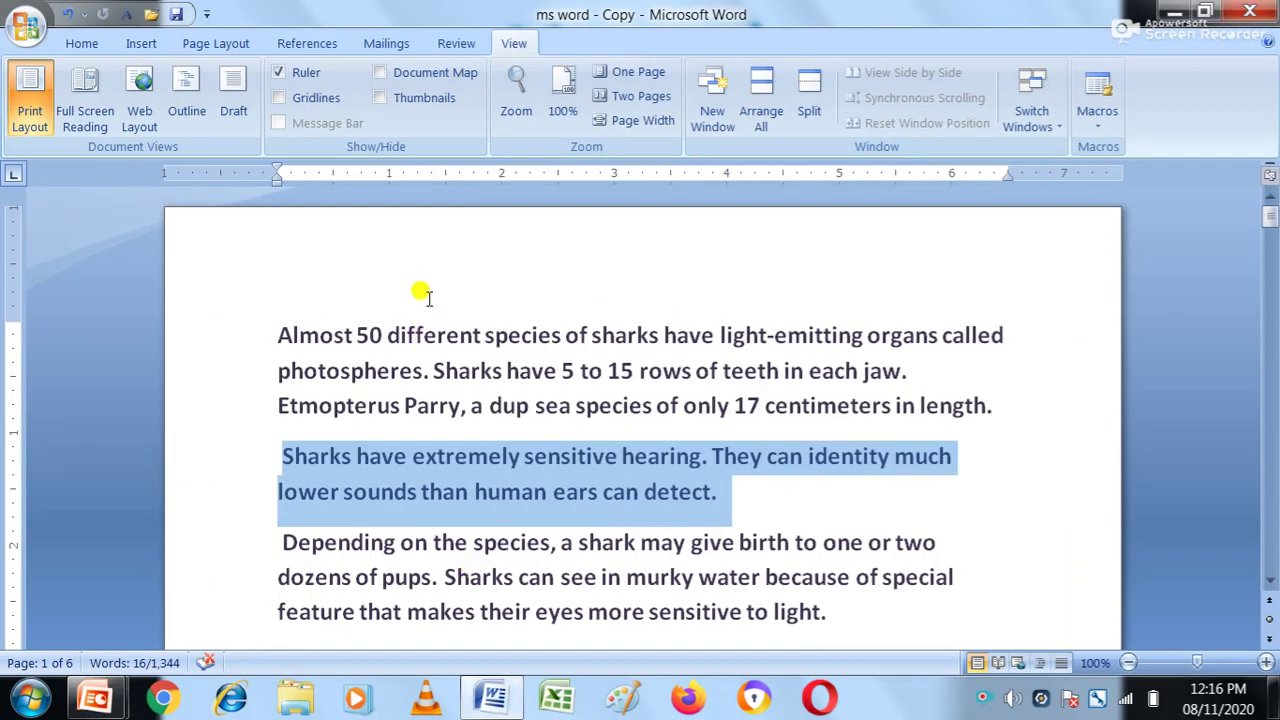
Set the shark-hearing paragraph's font colour to Red using the mini toolbar.
{"action": "left_click", "coordinate": [603, 492]}
{"action": "mouse_move", "coordinate": [727, 505]}
{"action": "left_mouse_down"}
{"action": "mouse_move", "coordinate": [558, 440]}
{"action": "mouse_move", "coordinate": [321, 463]}
{"action": "left_mouse_up"}
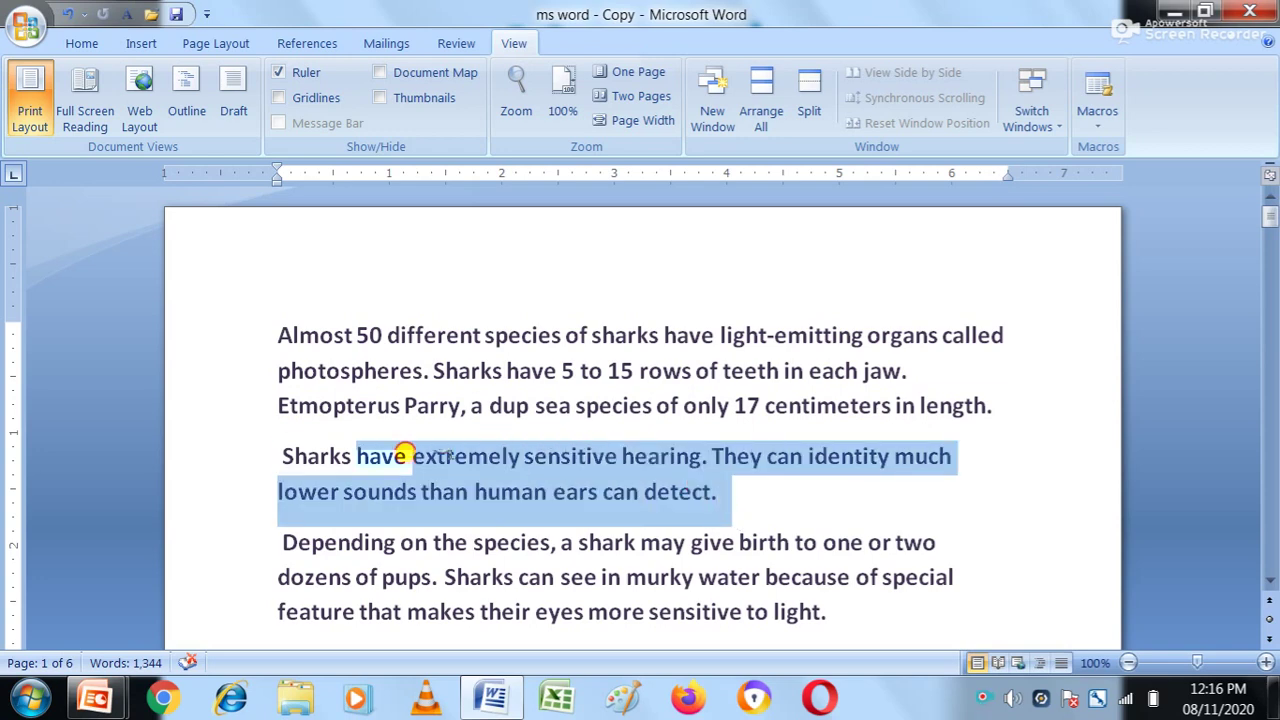
{"action": "right_click", "coordinate": [321, 466]}
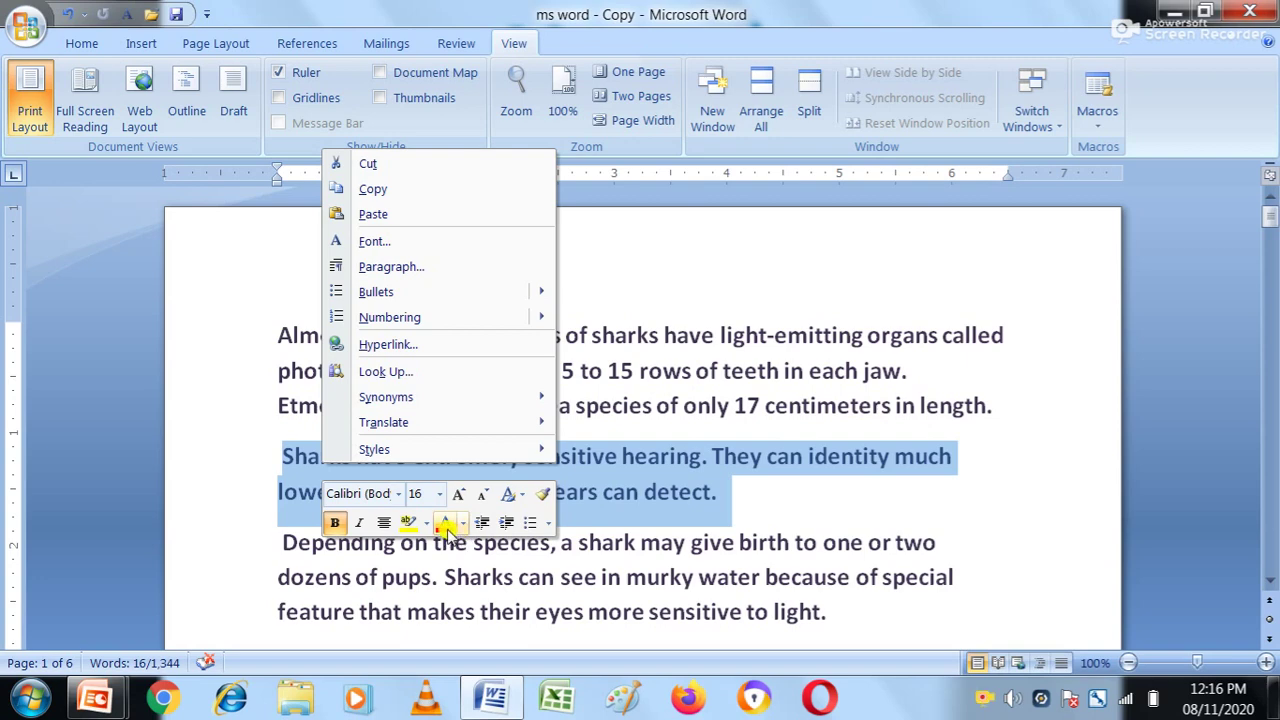
{"action": "left_click", "coordinate": [462, 524]}
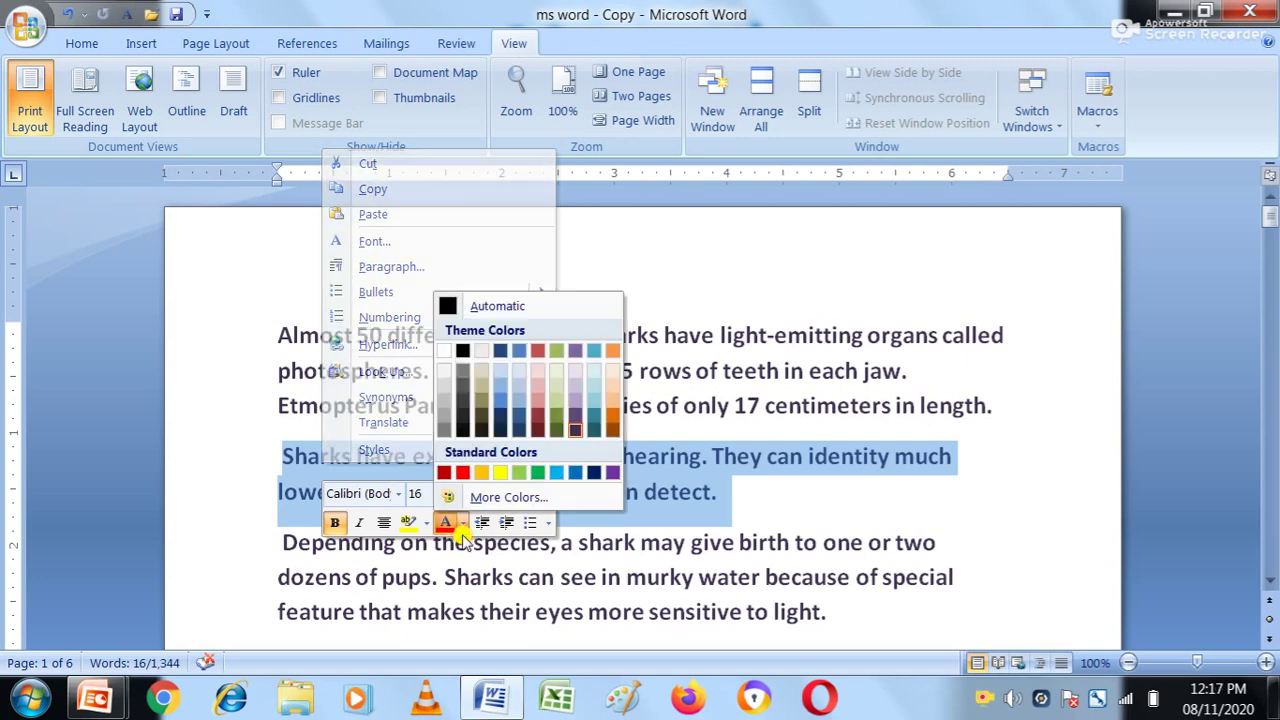
{"action": "left_click", "coordinate": [445, 474]}
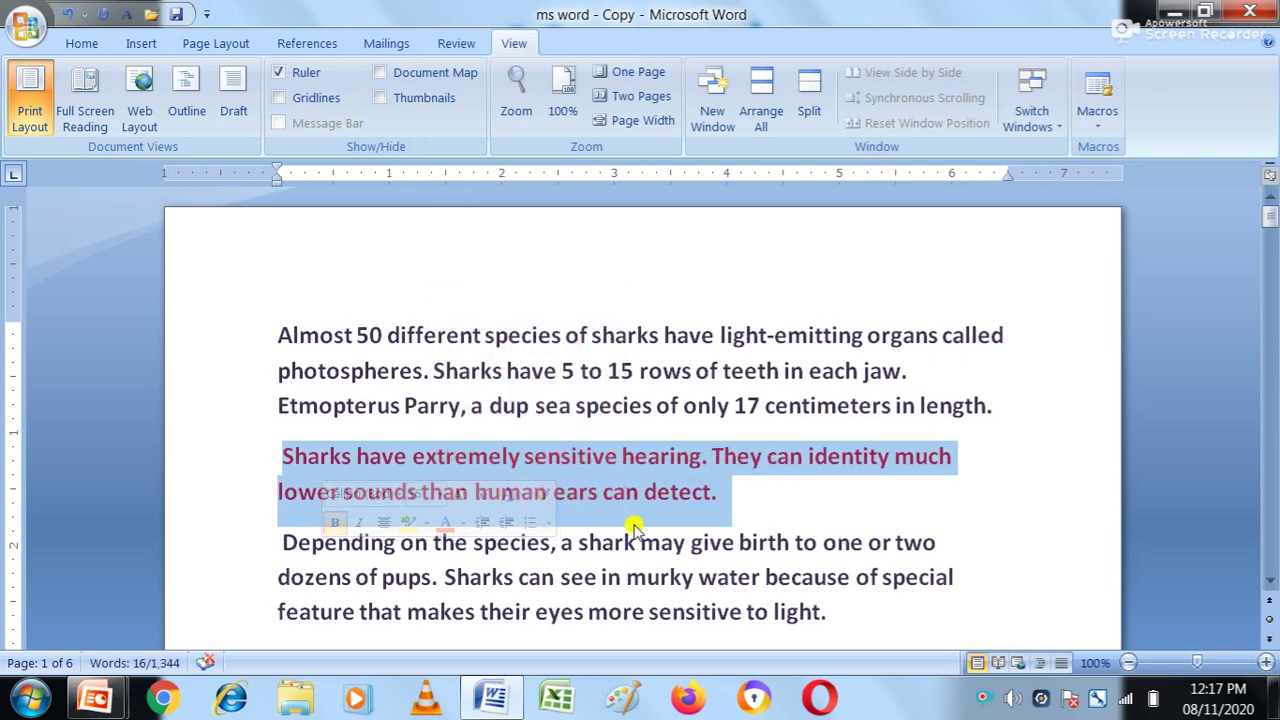
{"action": "left_click", "coordinate": [768, 542]}
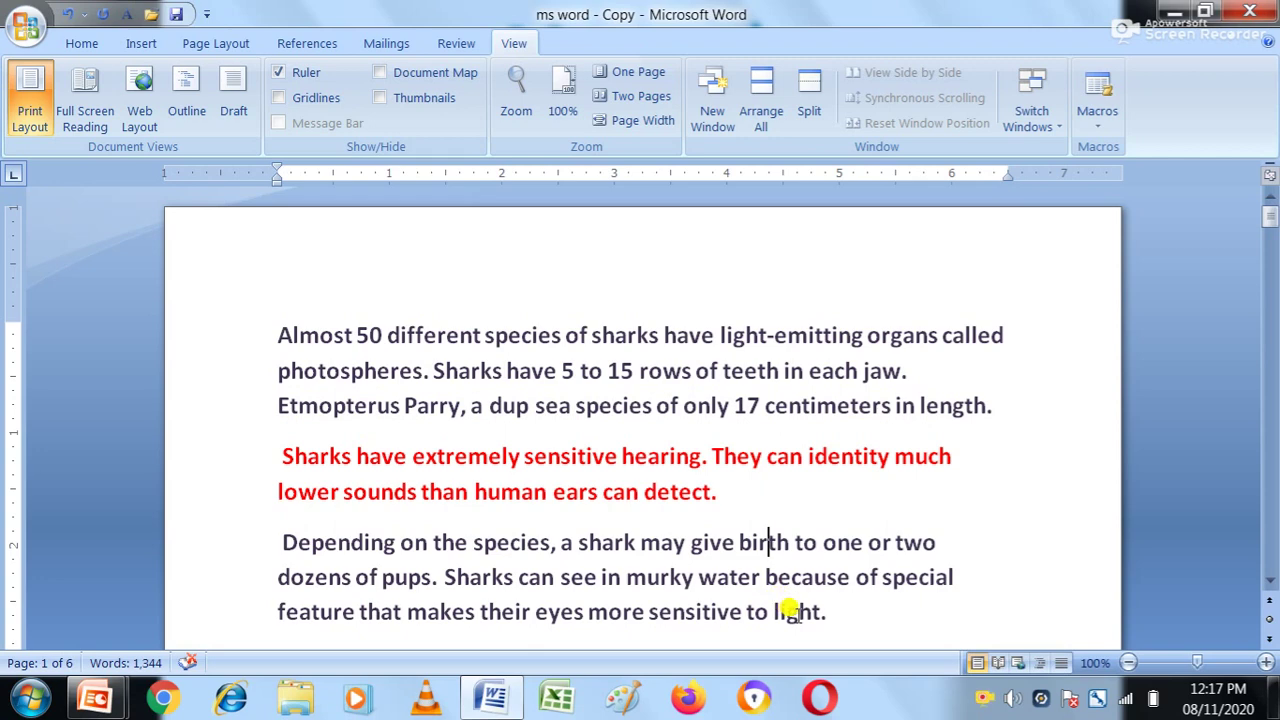
Highlight the 50-species paragraph in Gray with the mini toolbar, then select the red paragraph.
{"action": "left_click_drag", "start_coordinate": [995, 407], "coordinate": [292, 330]}
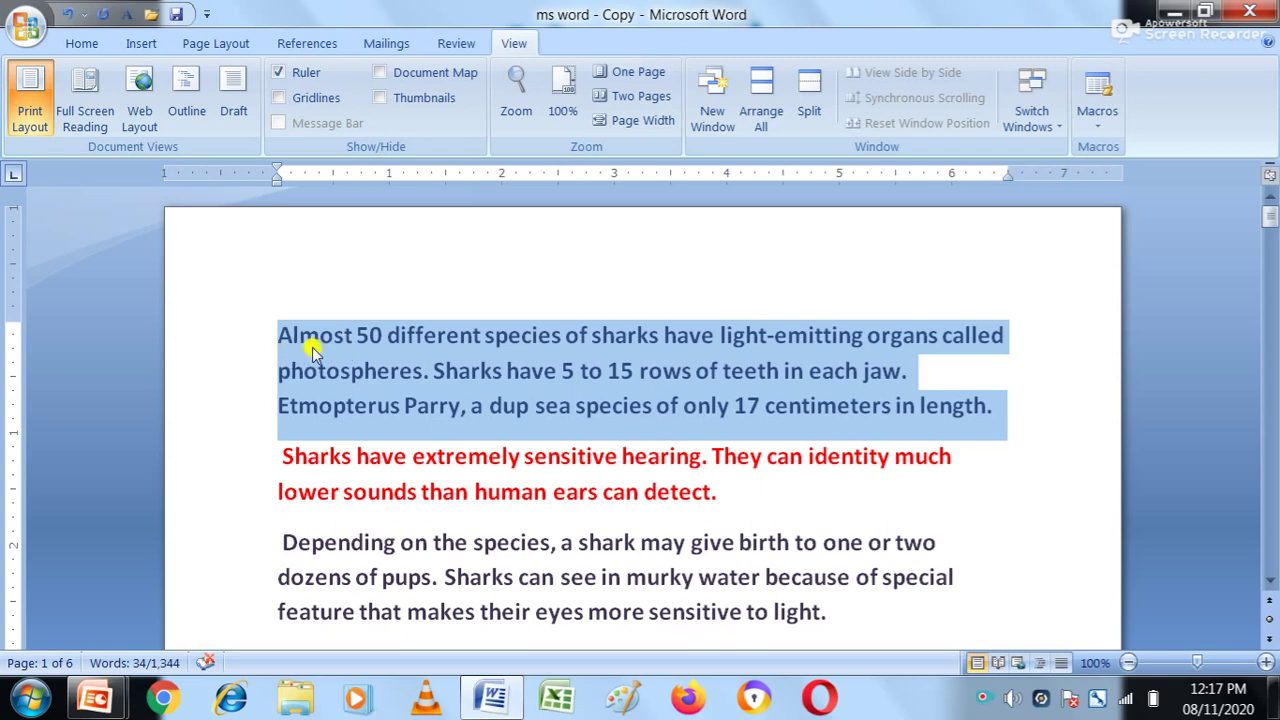
{"action": "right_click", "coordinate": [312, 350]}
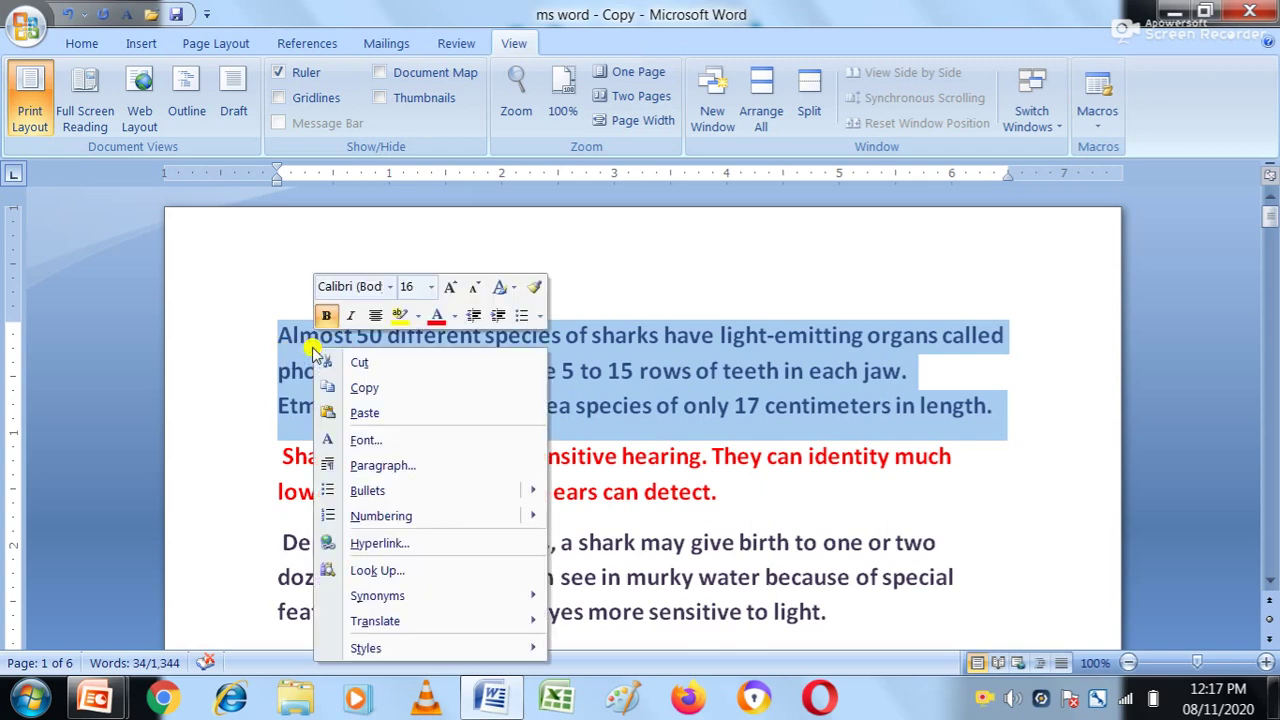
{"action": "left_click", "coordinate": [418, 318]}
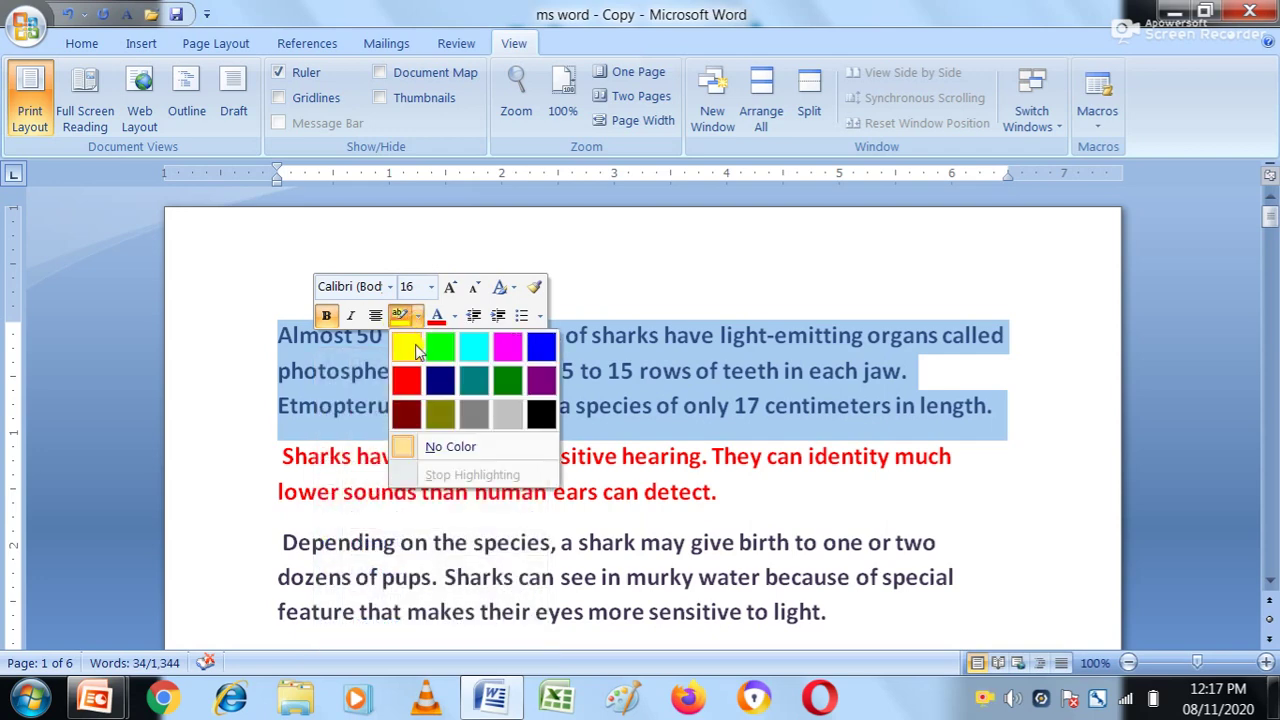
{"action": "left_click", "coordinate": [510, 418]}
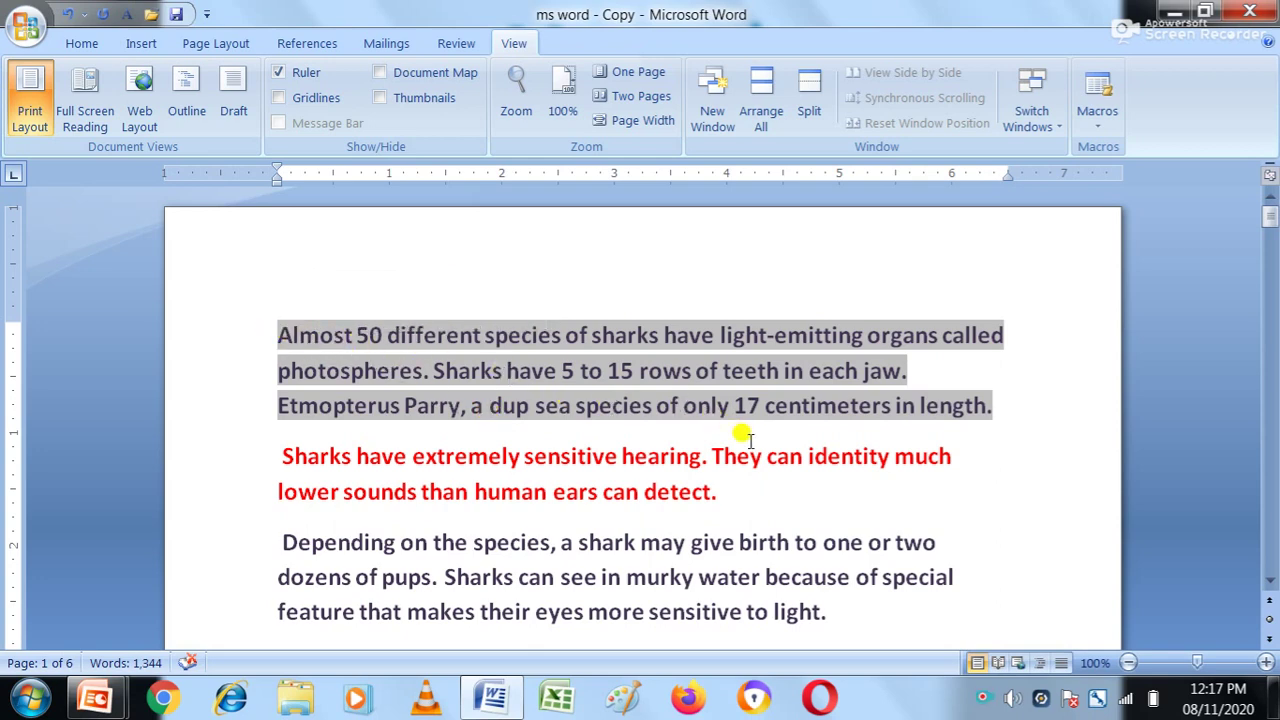
{"action": "left_click_drag", "start_coordinate": [730, 502], "coordinate": [310, 455]}
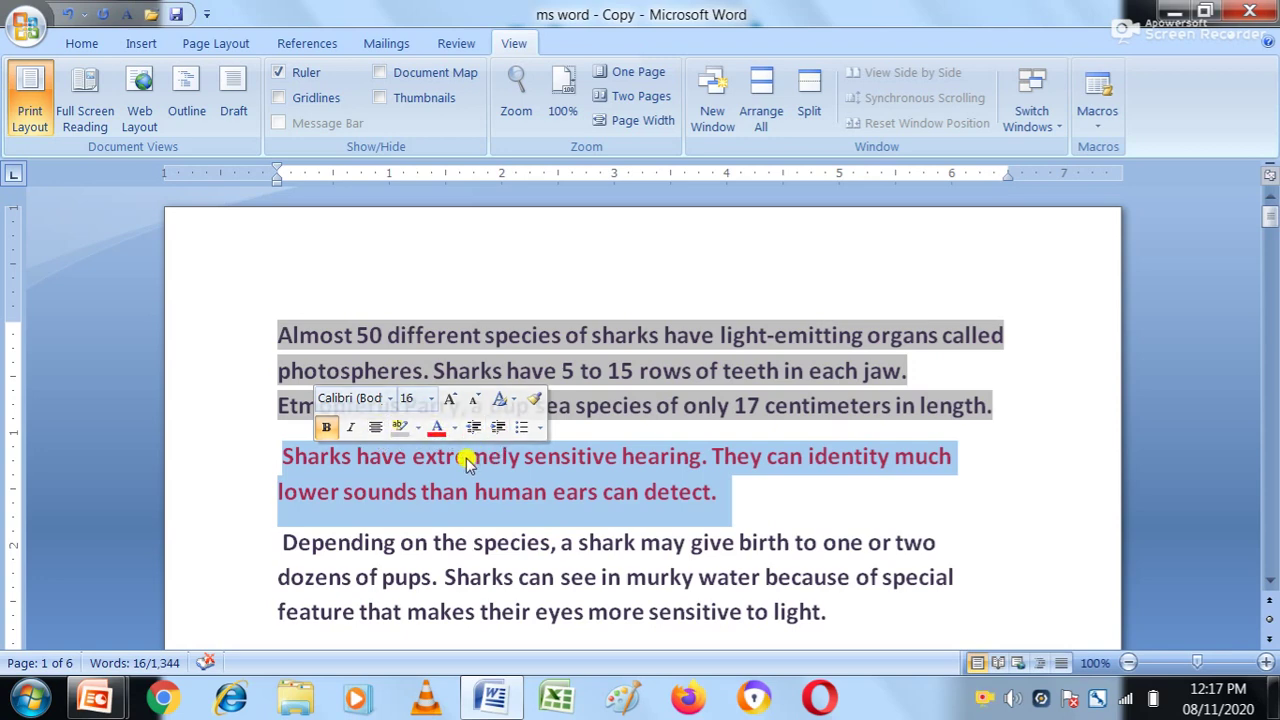
Cut the red hearing paragraph from the document.
{"action": "left_click", "coordinate": [655, 530]}
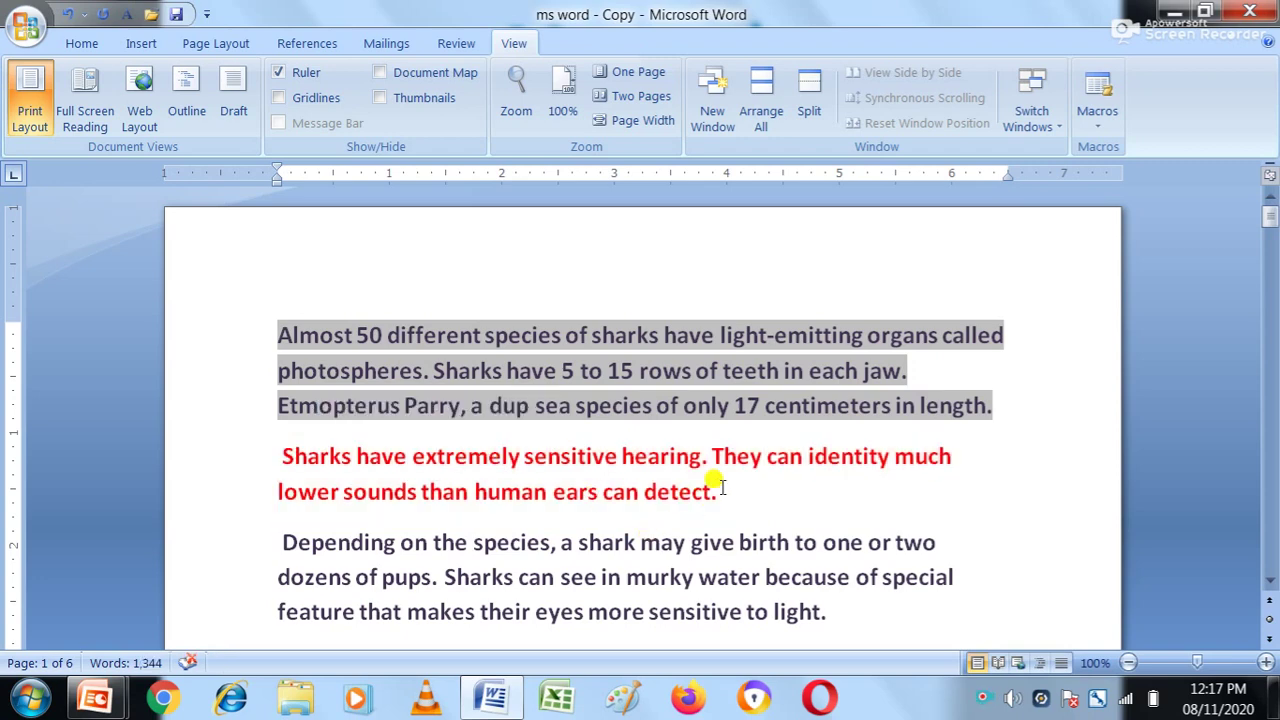
{"action": "left_click_drag", "start_coordinate": [718, 490], "coordinate": [285, 470]}
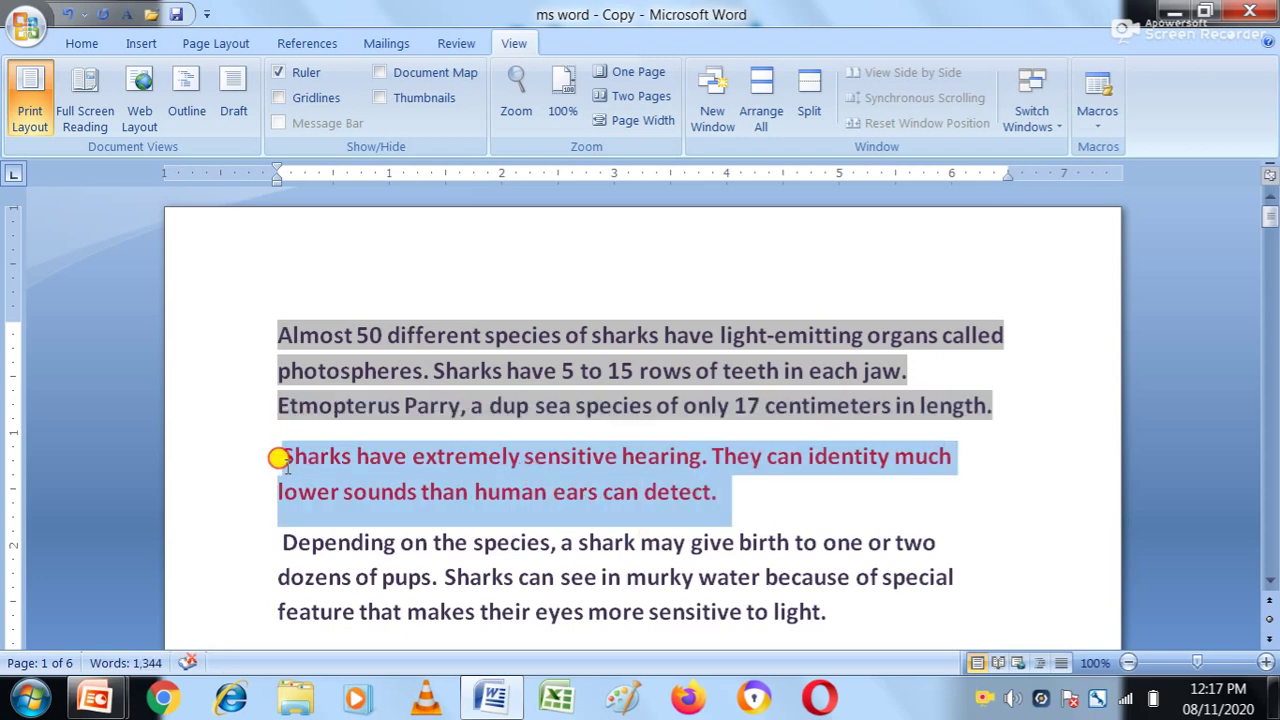
{"action": "right_click", "coordinate": [286, 465]}
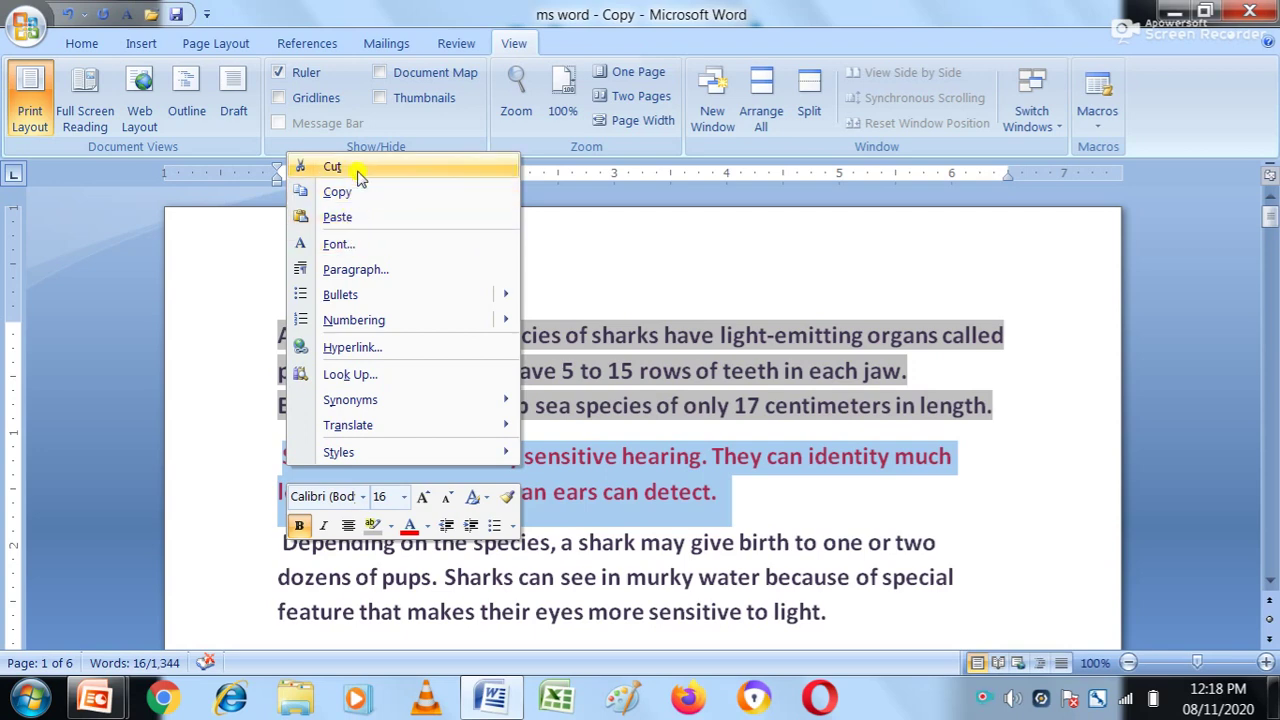
{"action": "left_click", "coordinate": [333, 167]}
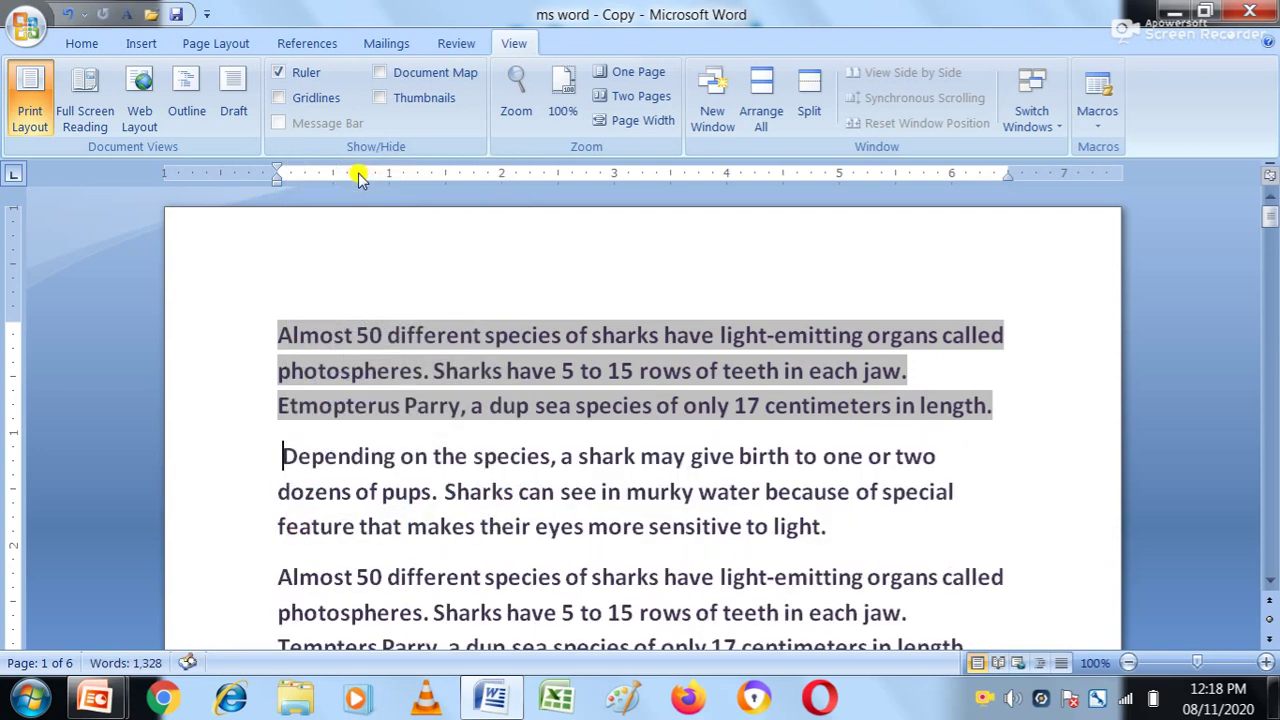
Paste the red paragraph above the grey species paragraph and remove the extra empty line.
{"action": "key", "text": "Return"}
{"action": "left_click", "coordinate": [277, 330]}
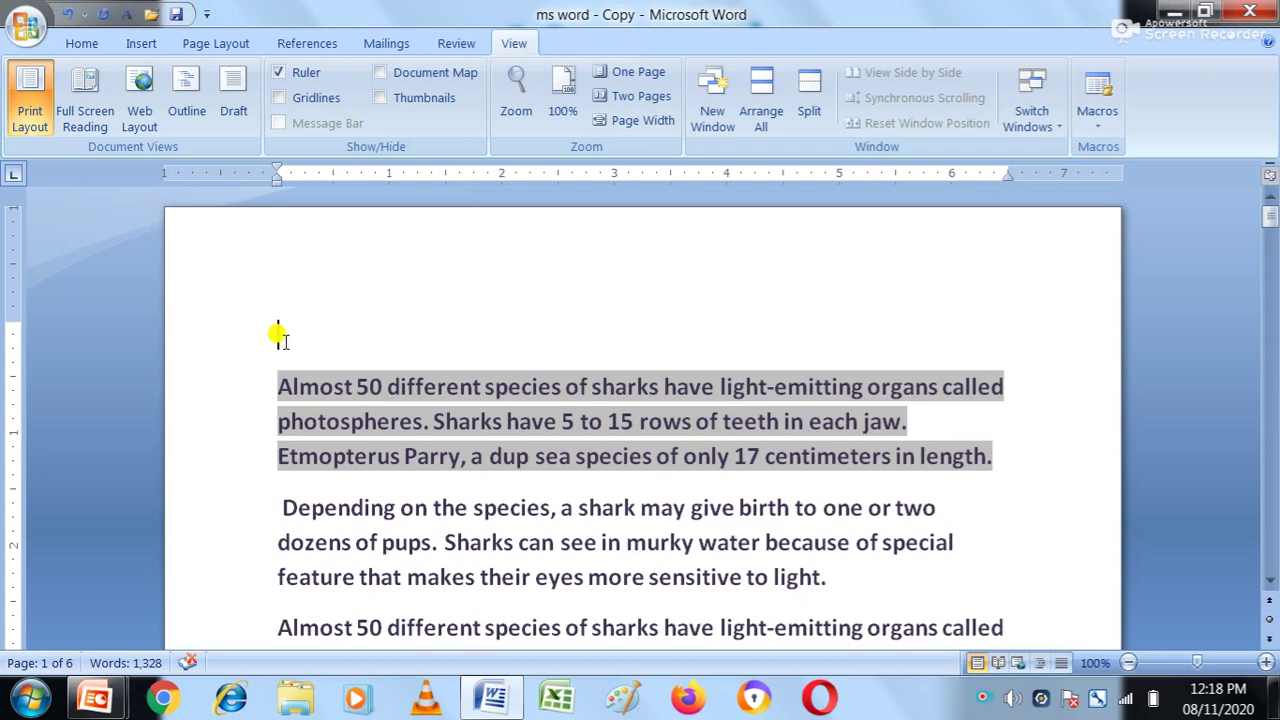
{"action": "right_click", "coordinate": [284, 341]}
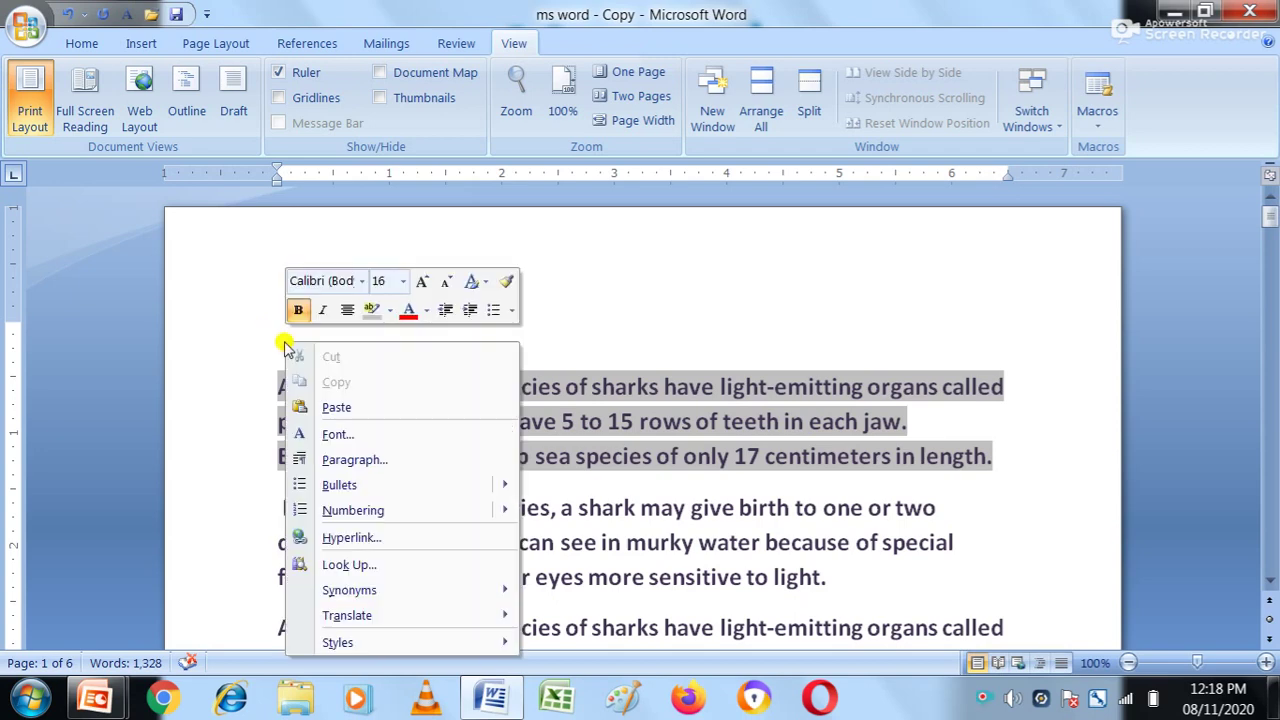
{"action": "left_click", "coordinate": [337, 408]}
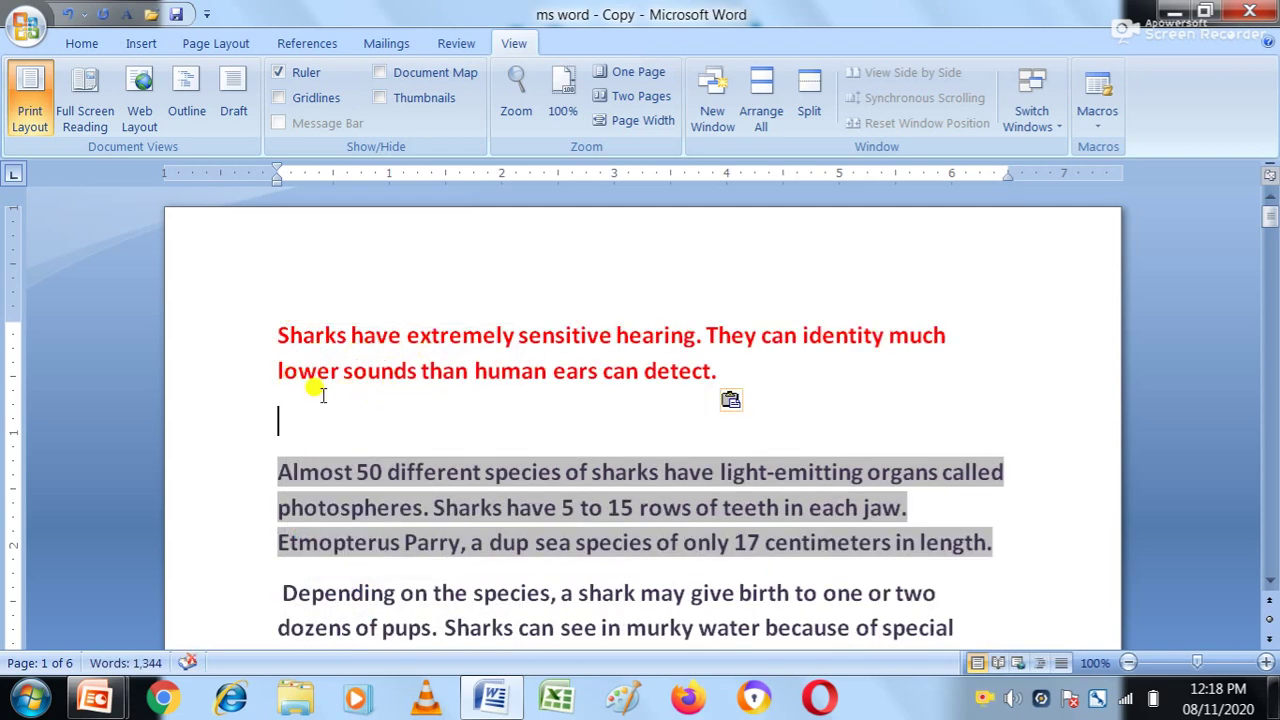
{"action": "key", "text": "BackSpace"}
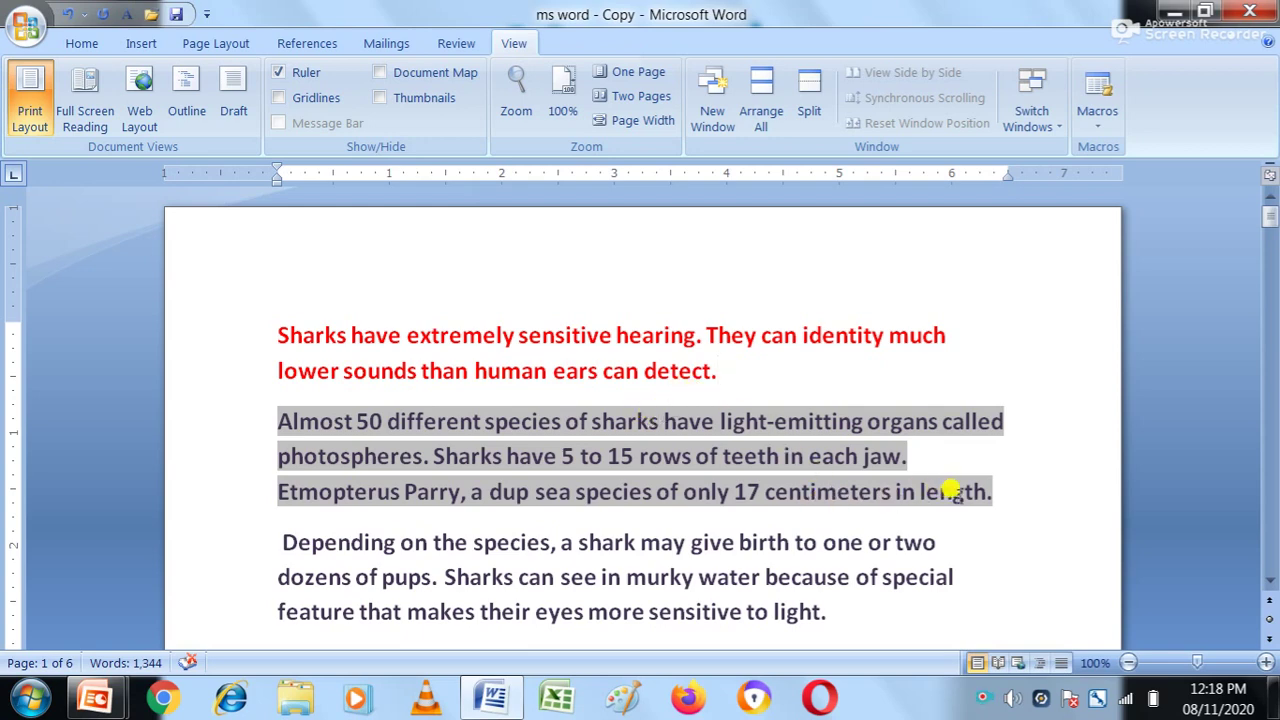
Apply diamond bullets from the Bullet Library to the grey 50-species paragraph.
{"action": "mouse_move", "coordinate": [998, 500]}
{"action": "left_mouse_down"}
{"action": "mouse_move", "coordinate": [672, 450]}
{"action": "mouse_move", "coordinate": [310, 424]}
{"action": "left_mouse_up"}
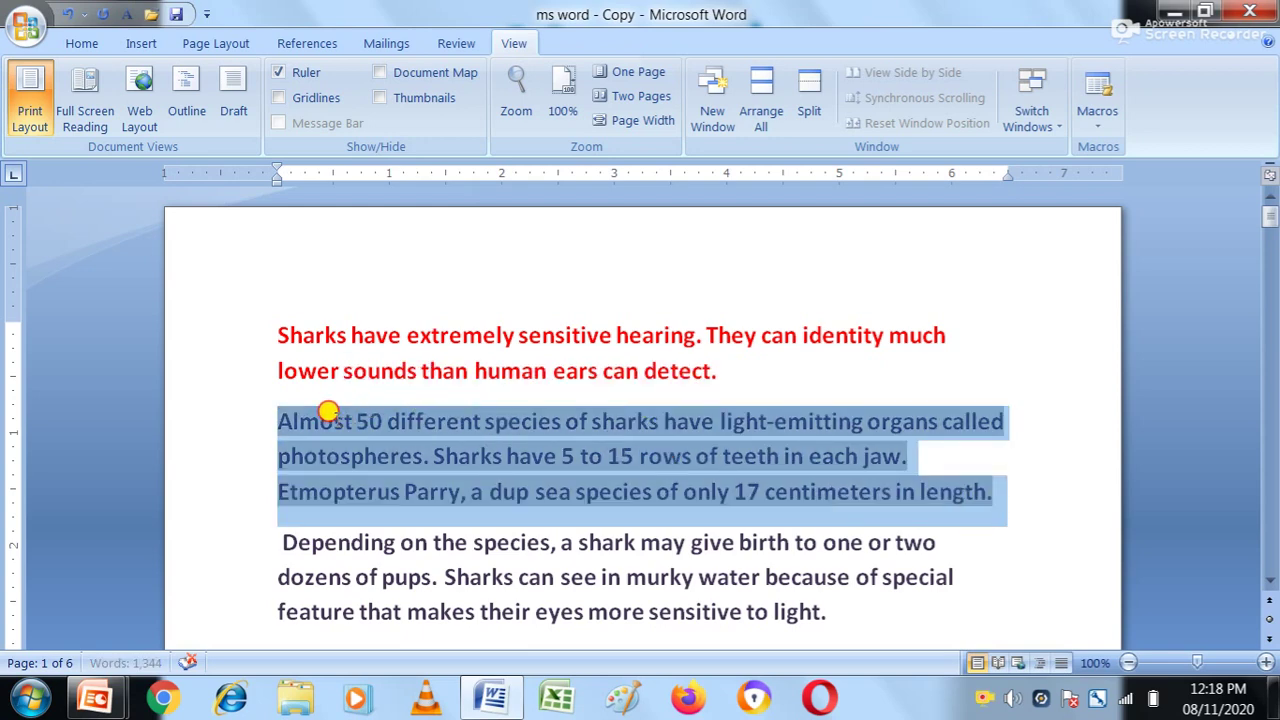
{"action": "right_click", "coordinate": [310, 424]}
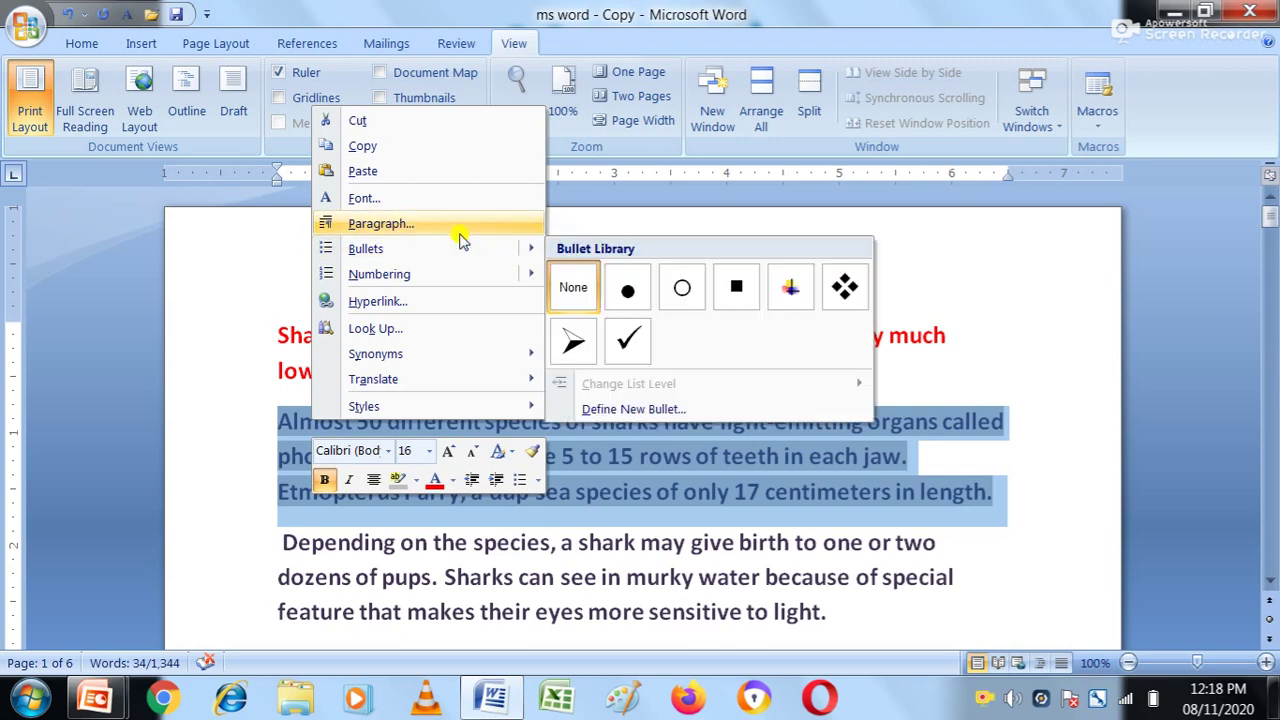
{"action": "mouse_move", "coordinate": [366, 249]}
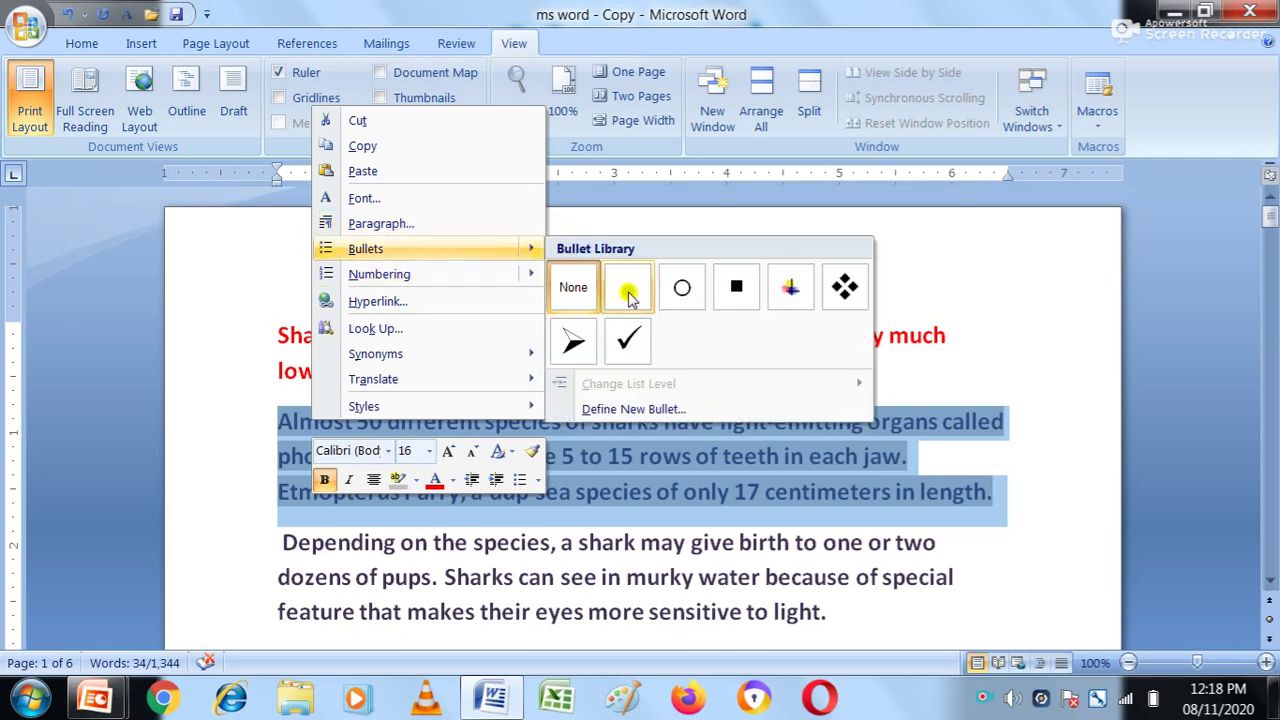
{"action": "left_click", "coordinate": [845, 287]}
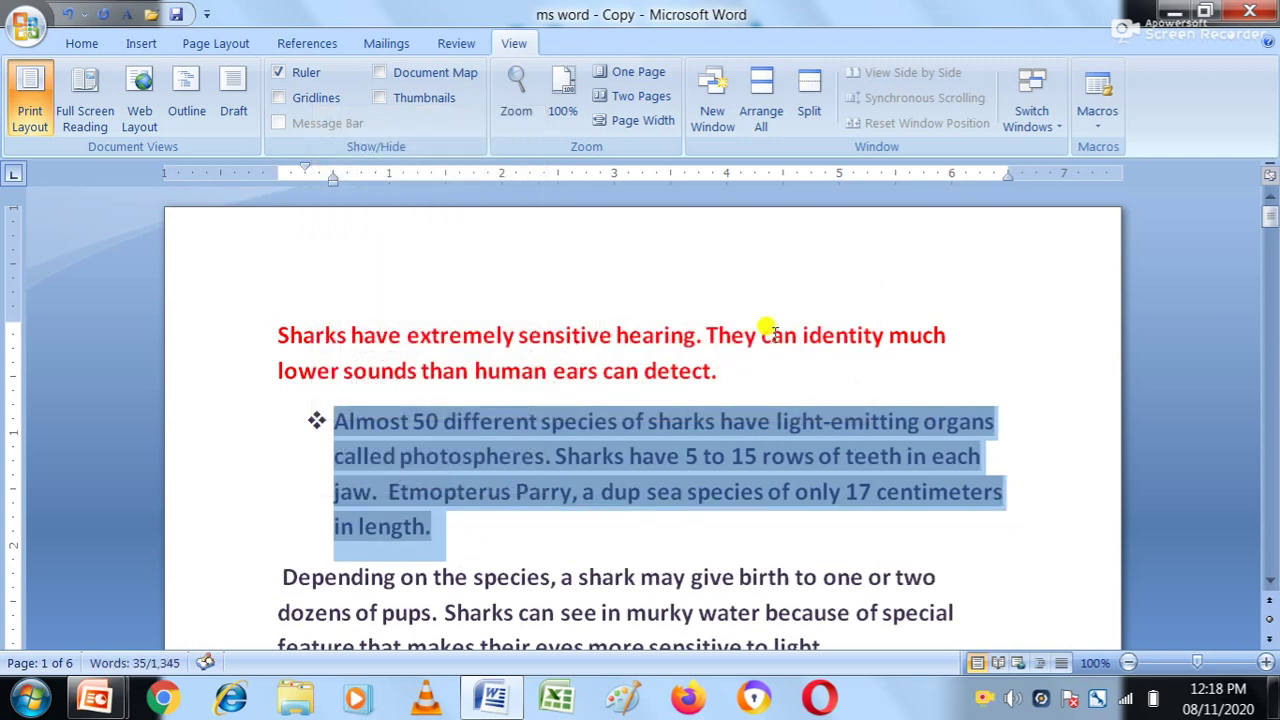
{"action": "left_click", "coordinate": [486, 528]}
{"action": "left_click_drag", "start_coordinate": [458, 528], "coordinate": [340, 428]}
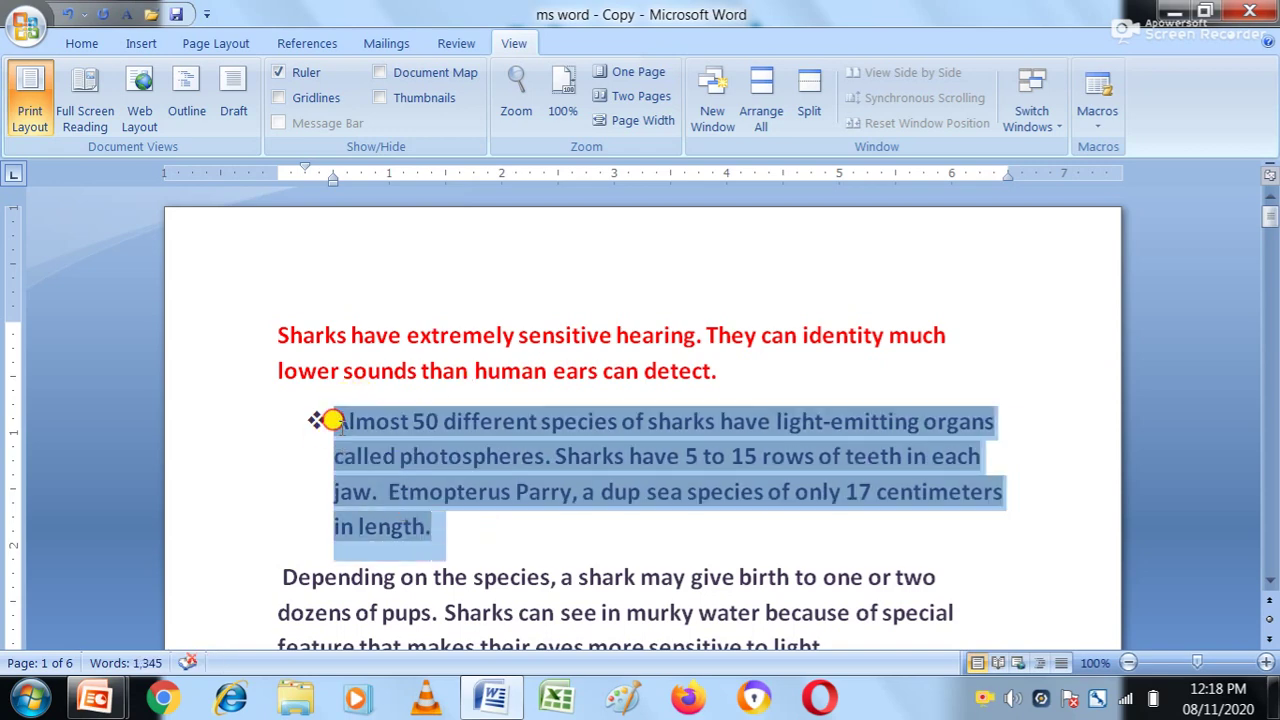
{"action": "right_click", "coordinate": [340, 428]}
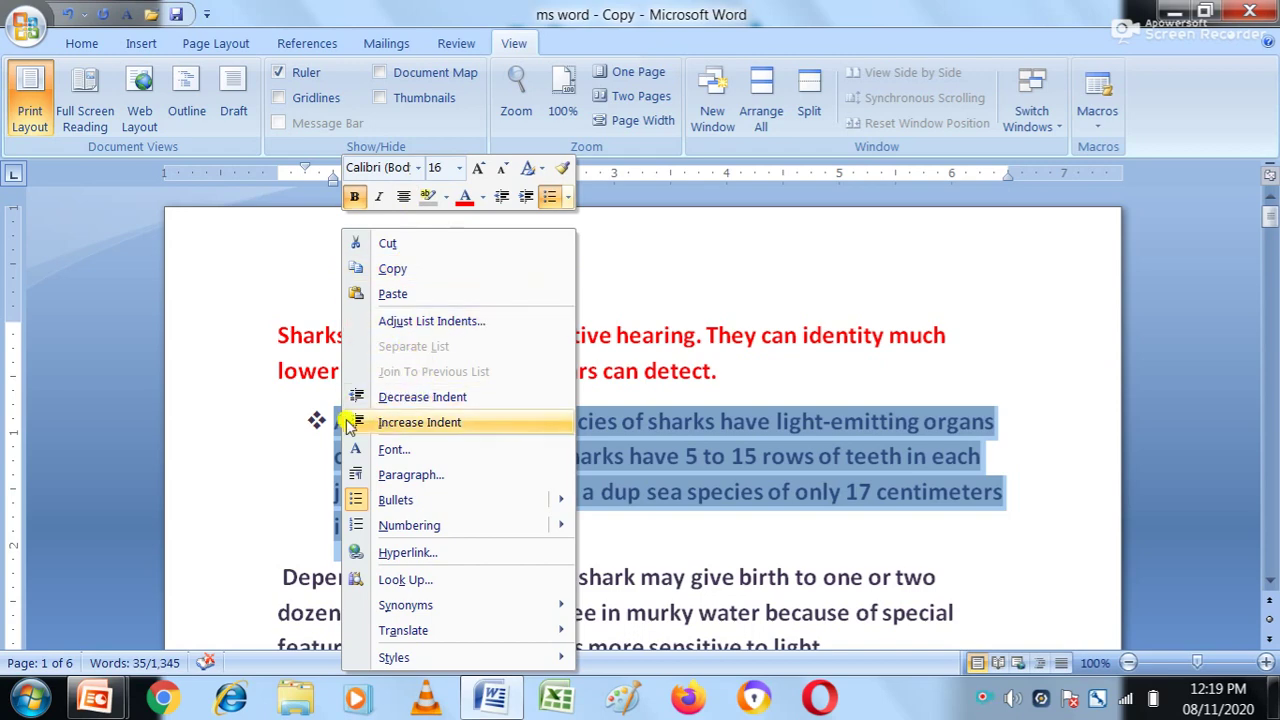
{"action": "left_click", "coordinate": [310, 427]}
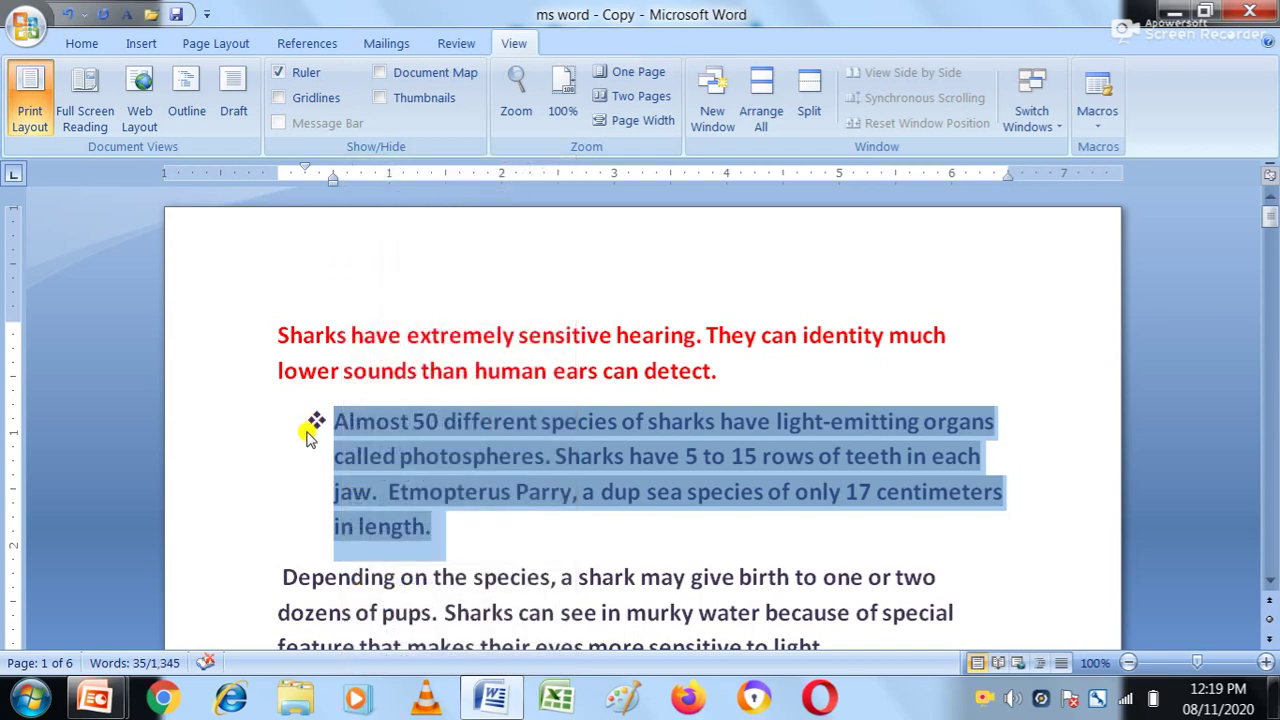